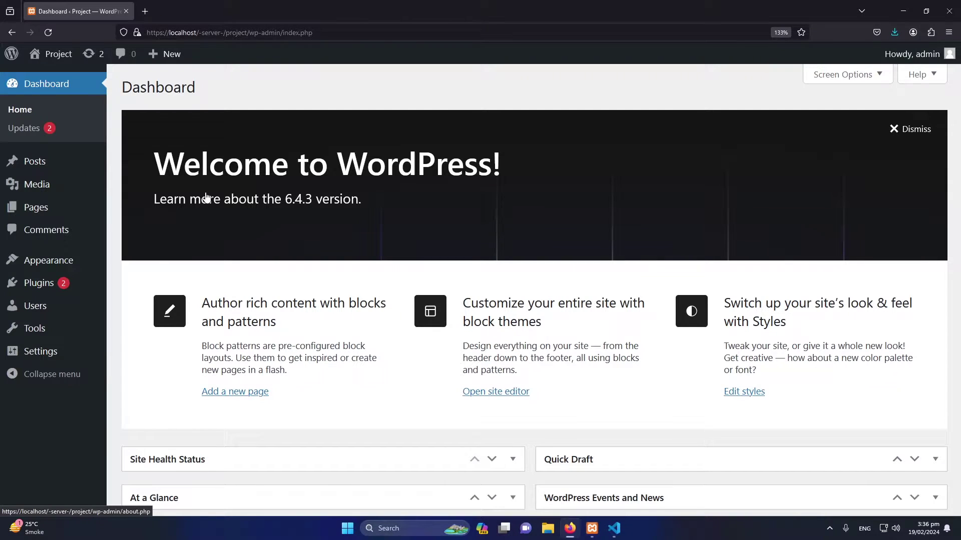
Search plugins for '404 page', then install and activate Smart Custom 404 error page.
mouse_move(31, 282)
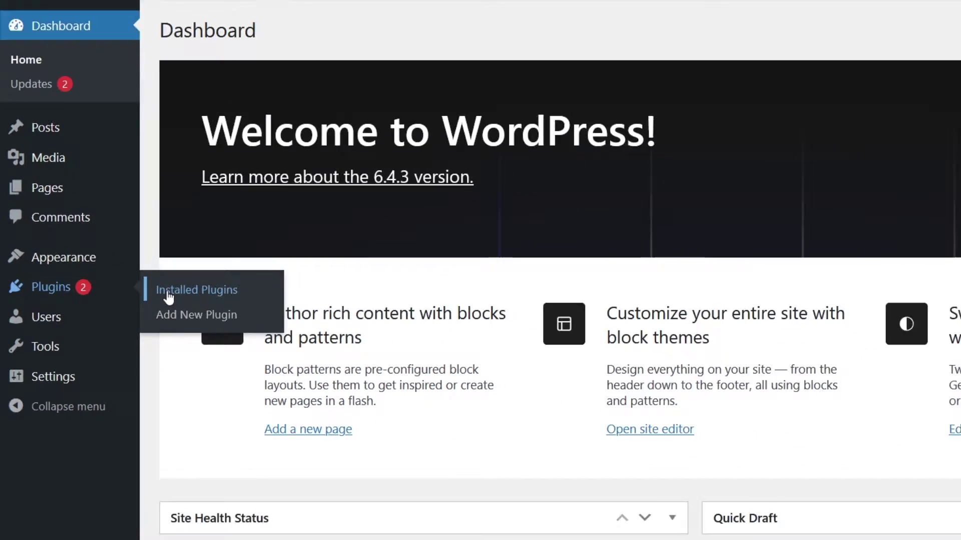
click(220, 302)
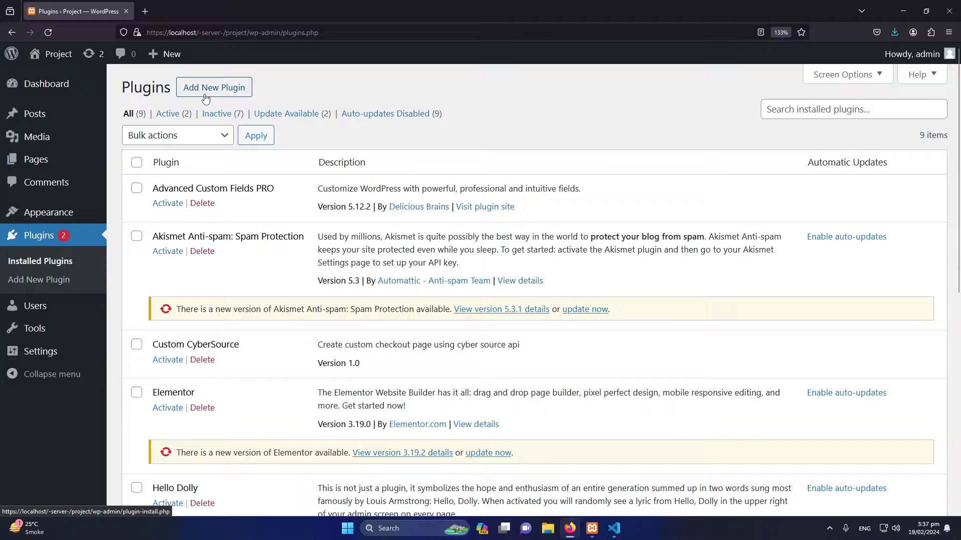
click(206, 98)
text(404 )
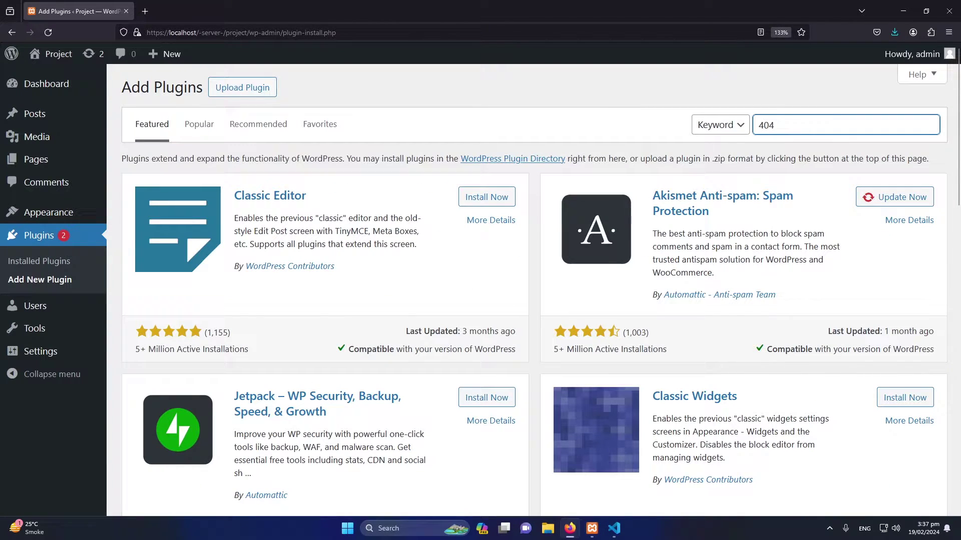
text(page)
scroll(788, 221, down, 5)
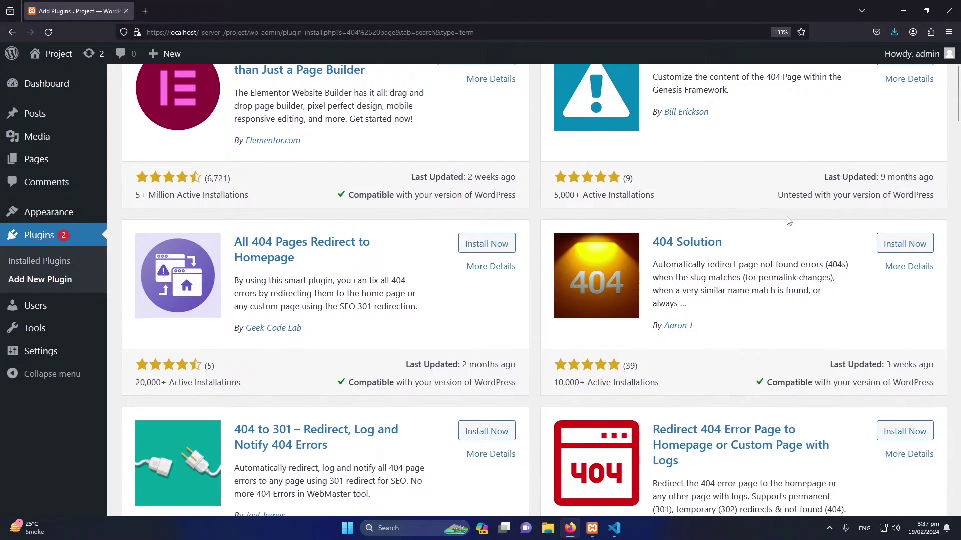
scroll(789, 221, down, 8)
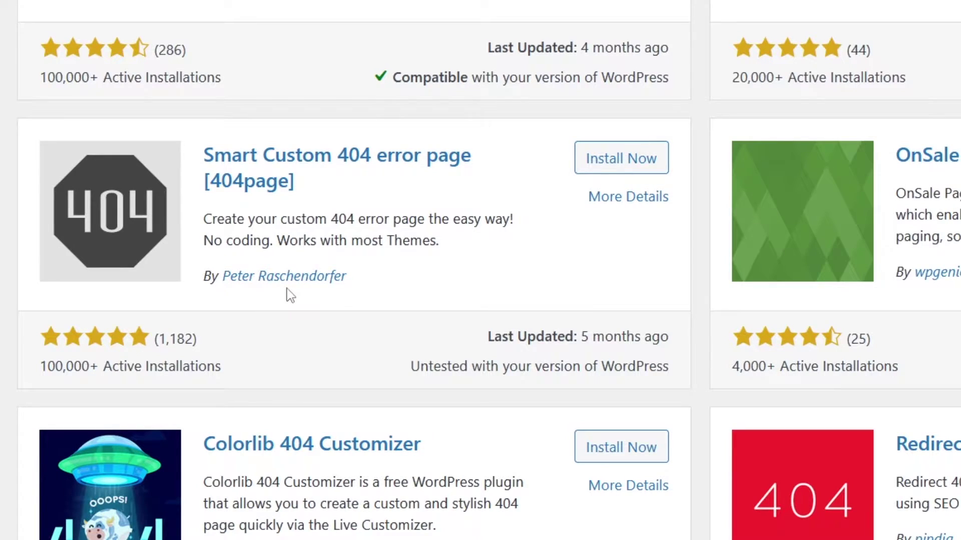
click(649, 160)
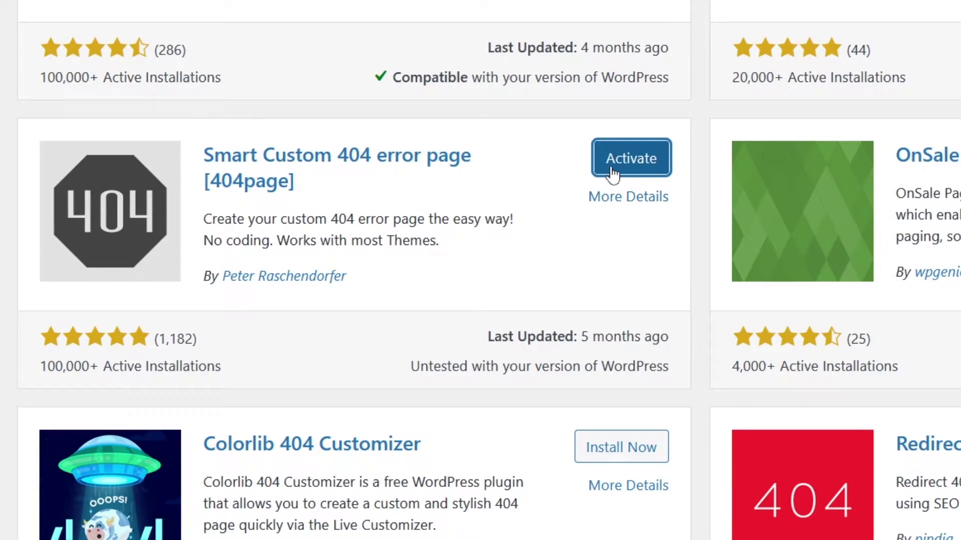
click(612, 174)
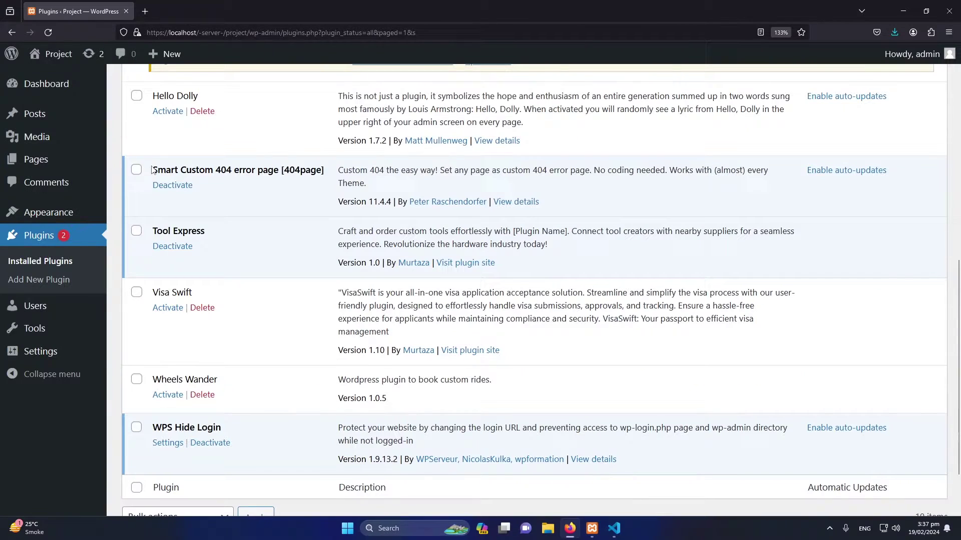
drag(152, 170, 328, 169)
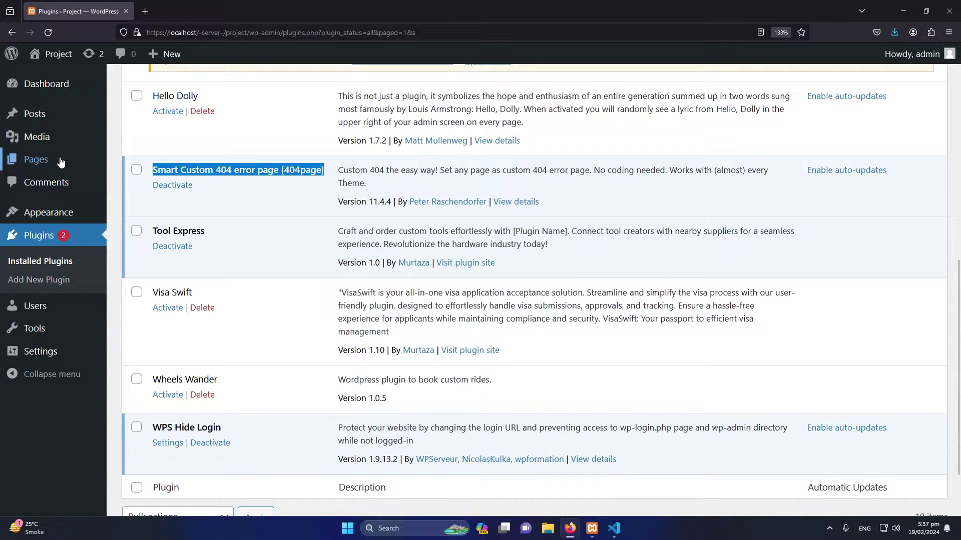
Go to All Pages and start a new blank page.
mouse_move(49, 160)
click(131, 162)
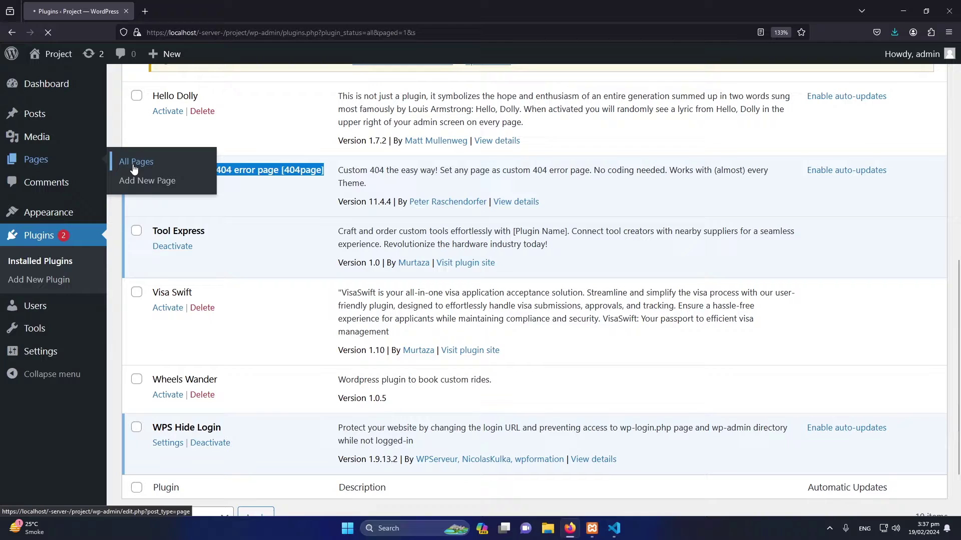
click(199, 88)
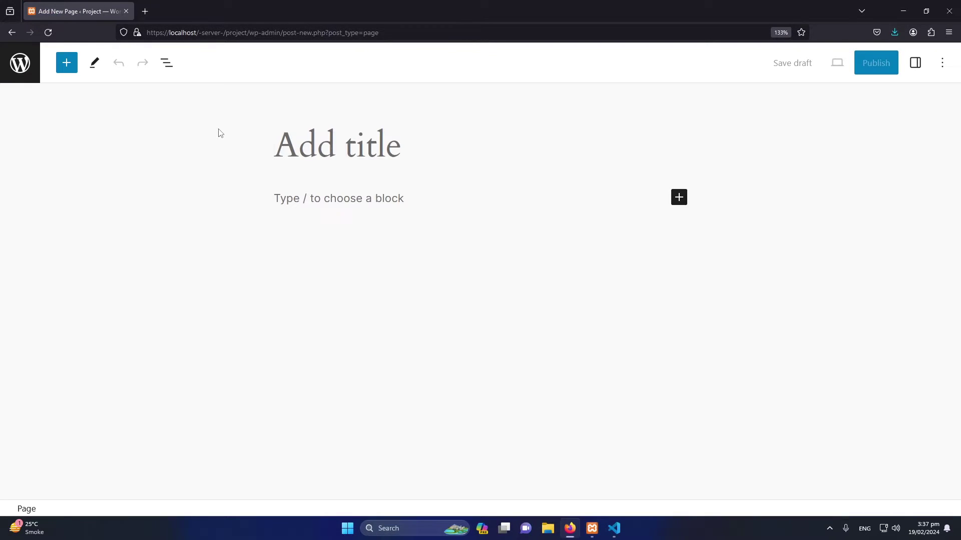
Title the page '404 Finegap Page' and add the paragraph 'This is Our Simple 404 Page Of Our Website'.
click(380, 142)
text(404 )
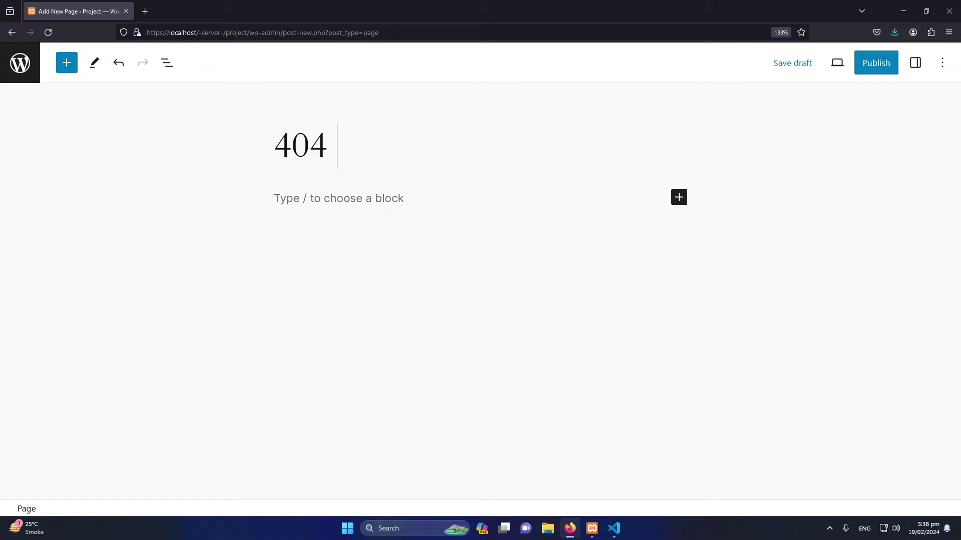
text(Finegap Page)
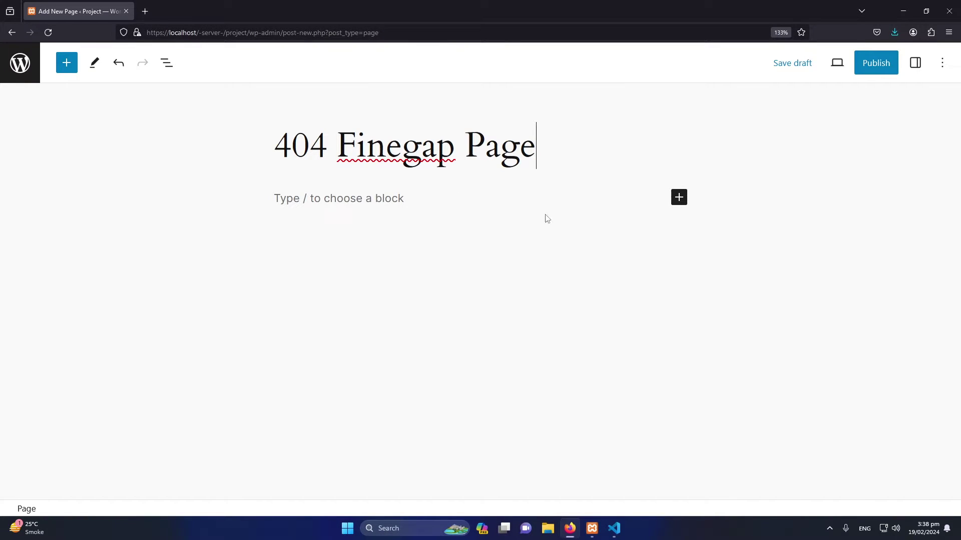
click(678, 197)
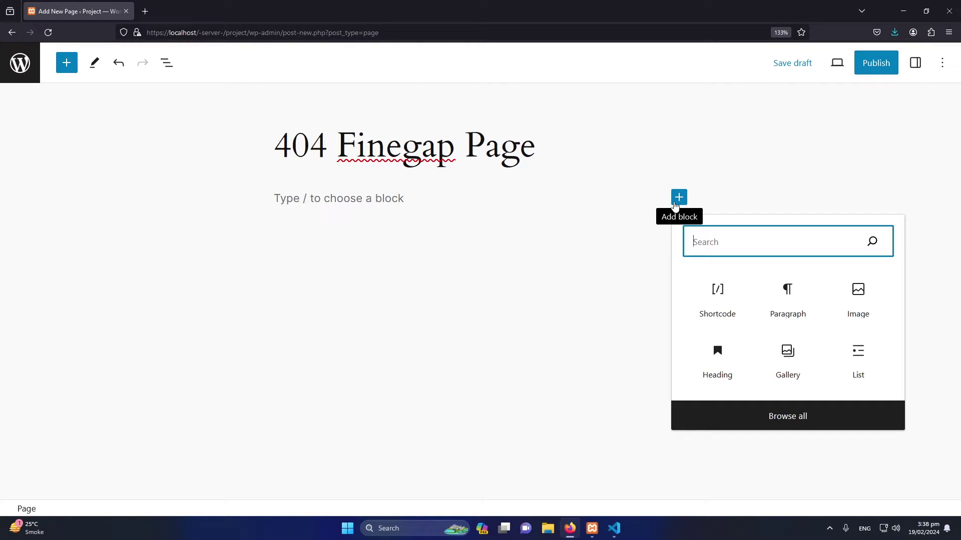
click(782, 301)
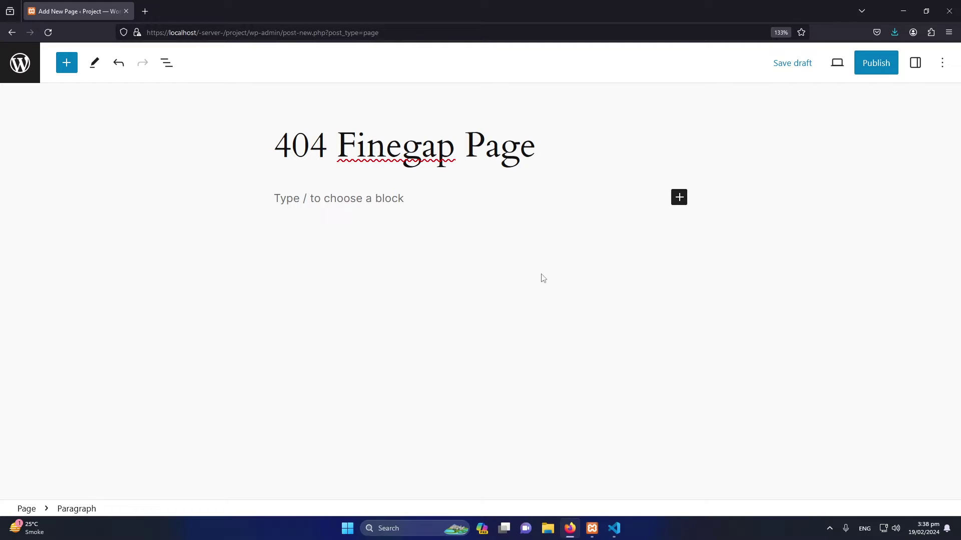
text(This)
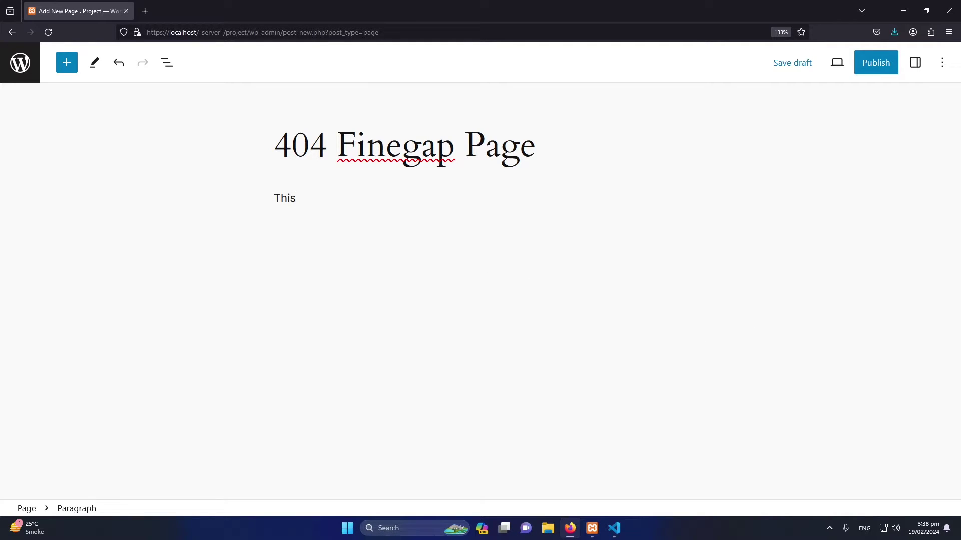
text( is Our Simple 404)
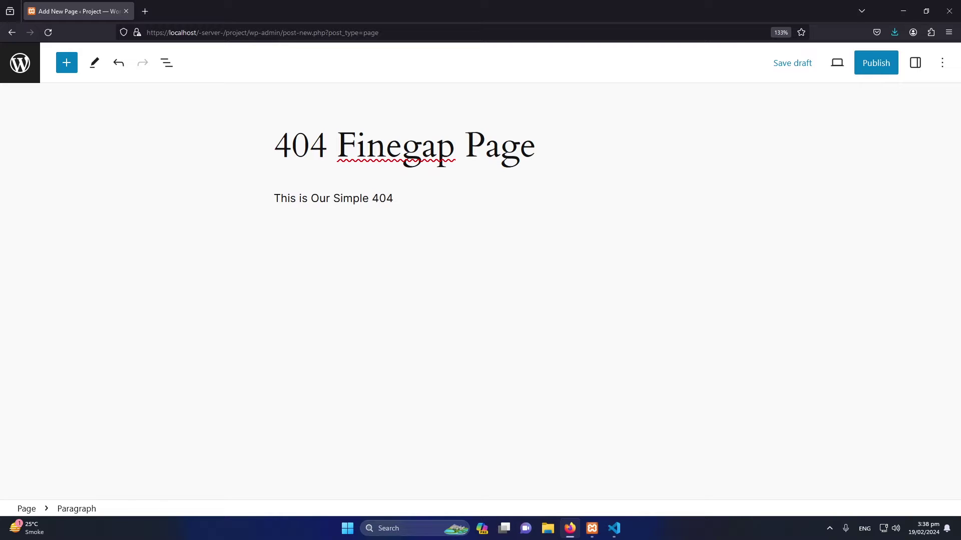
text( Page Of OUr)
key(BackSpace)
key(BackSpace)
key(BackSpace)
text(ur Website)
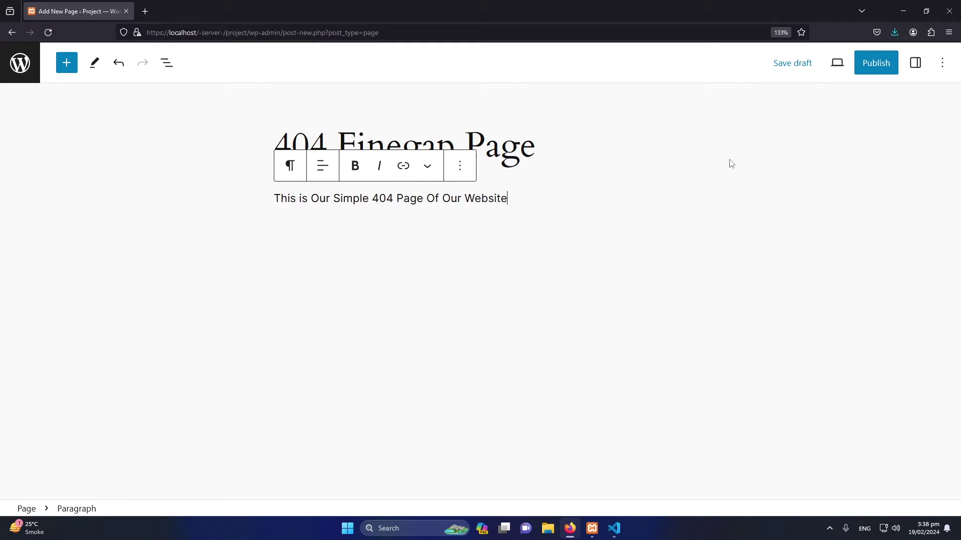
Publish the 404 Finegap Page and view it live, briefly selecting its paragraph text.
click(876, 63)
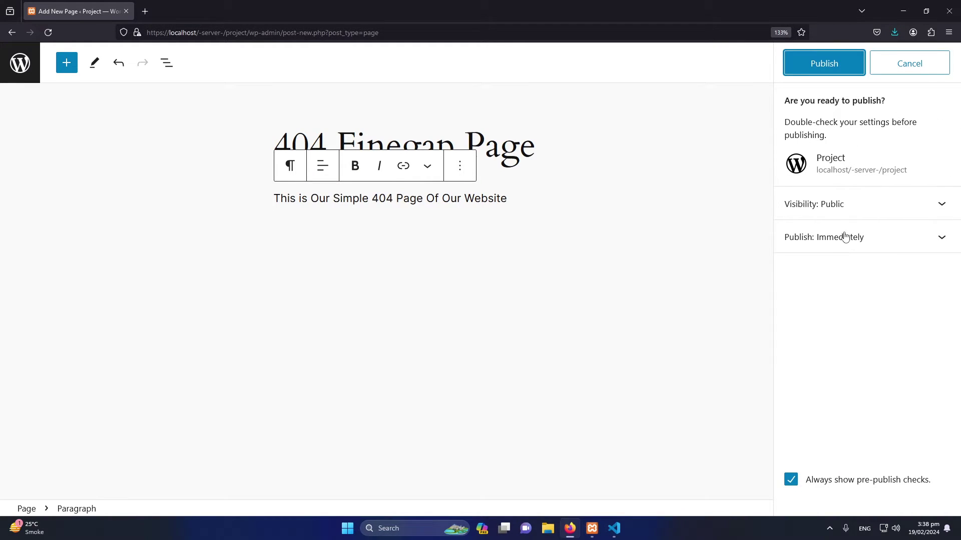
click(824, 63)
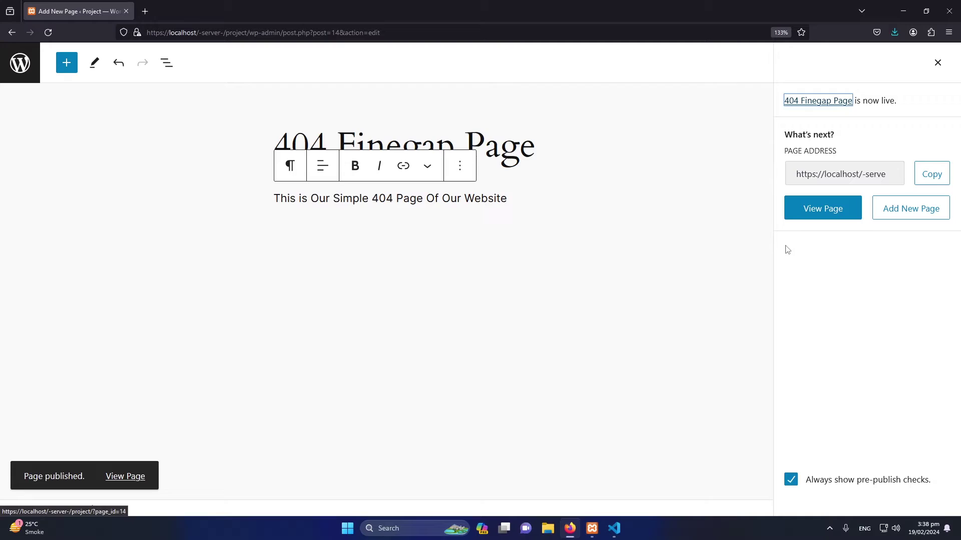
click(800, 208)
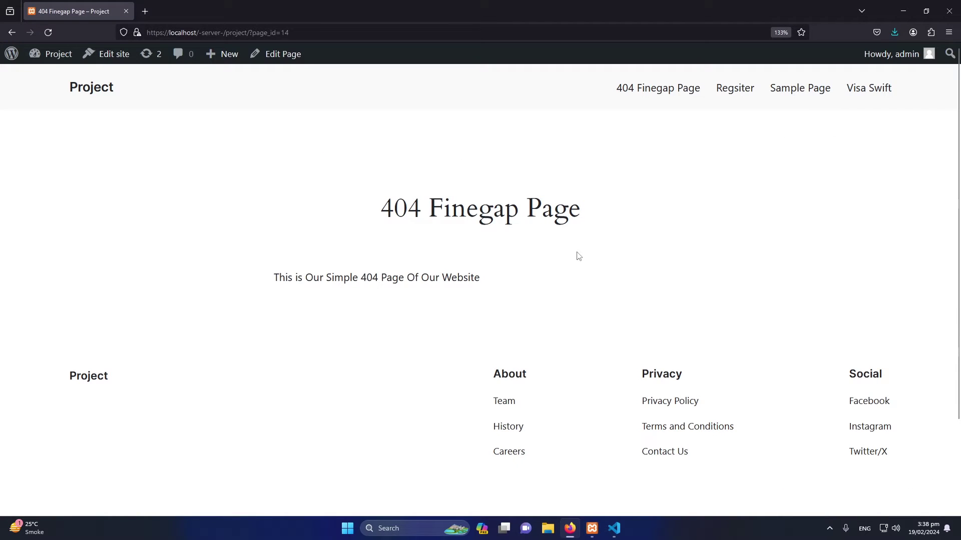
drag(518, 280, 256, 285)
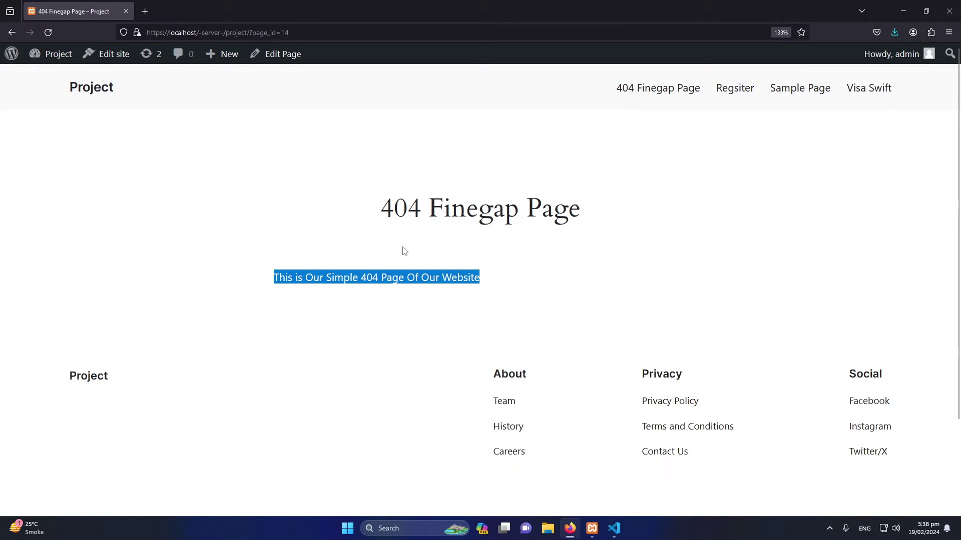
click(226, 207)
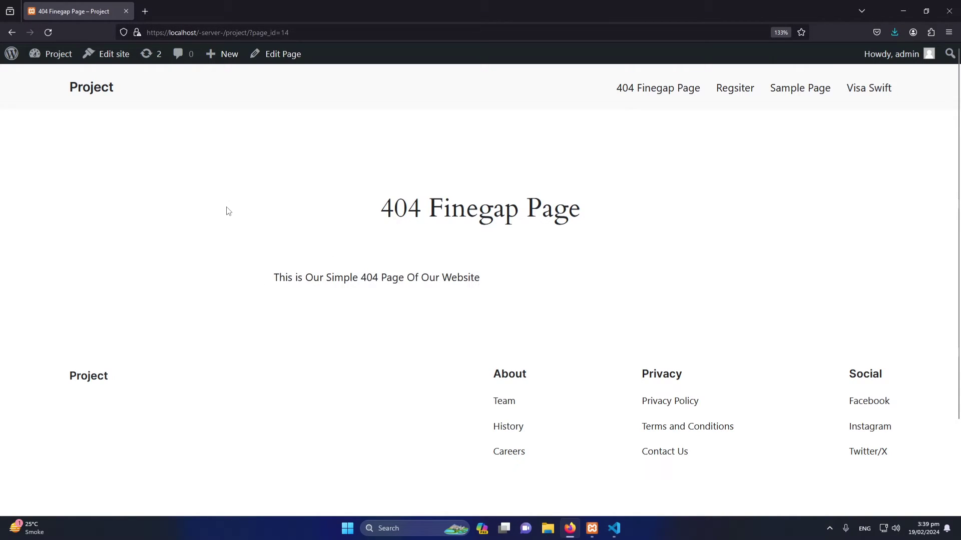
In Appearance > 404 Error Page, choose '404 Finegap Page' as the 404 page and save changes.
click(48, 54)
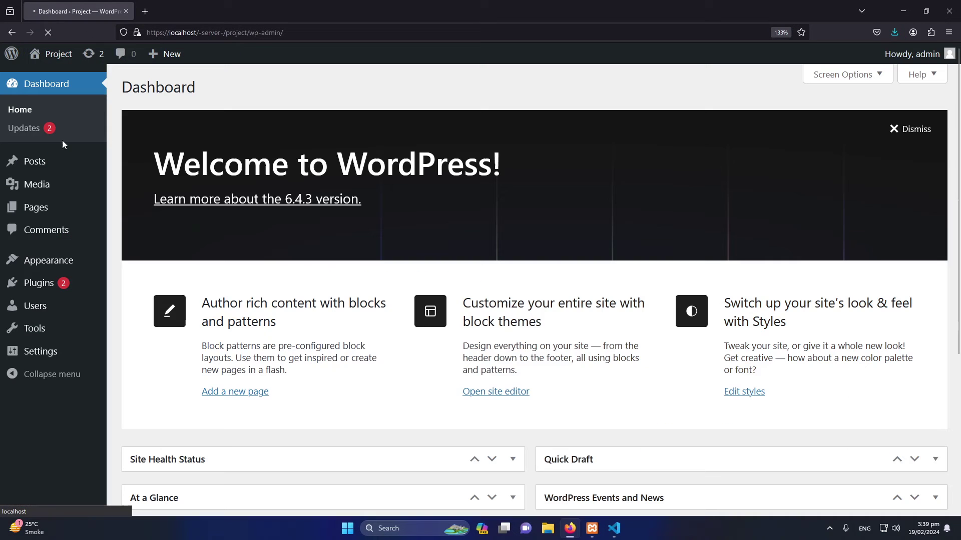
mouse_move(46, 265)
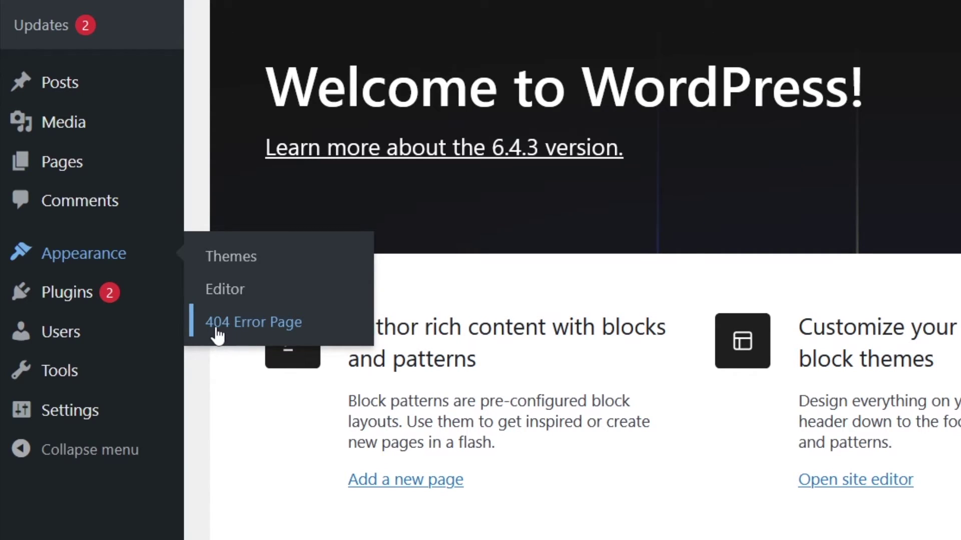
click(216, 338)
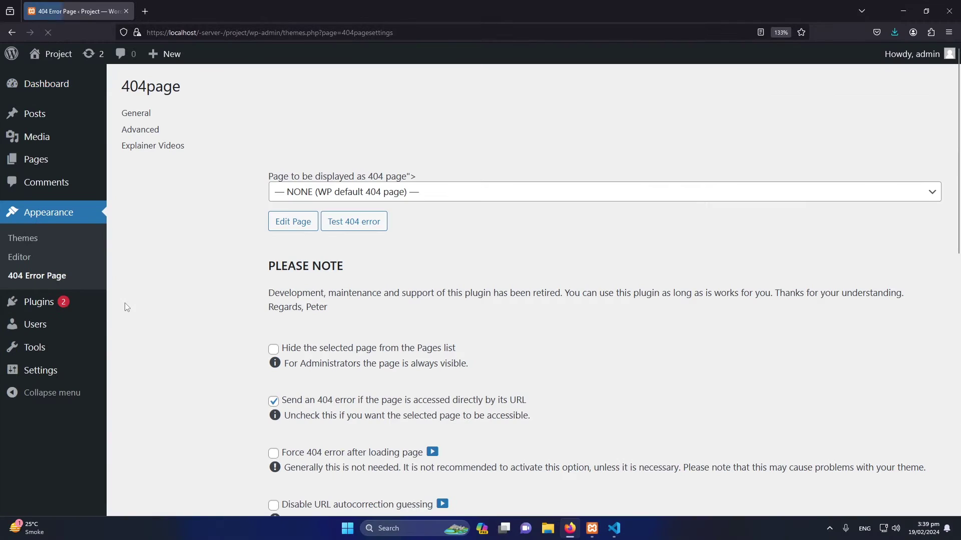
click(292, 192)
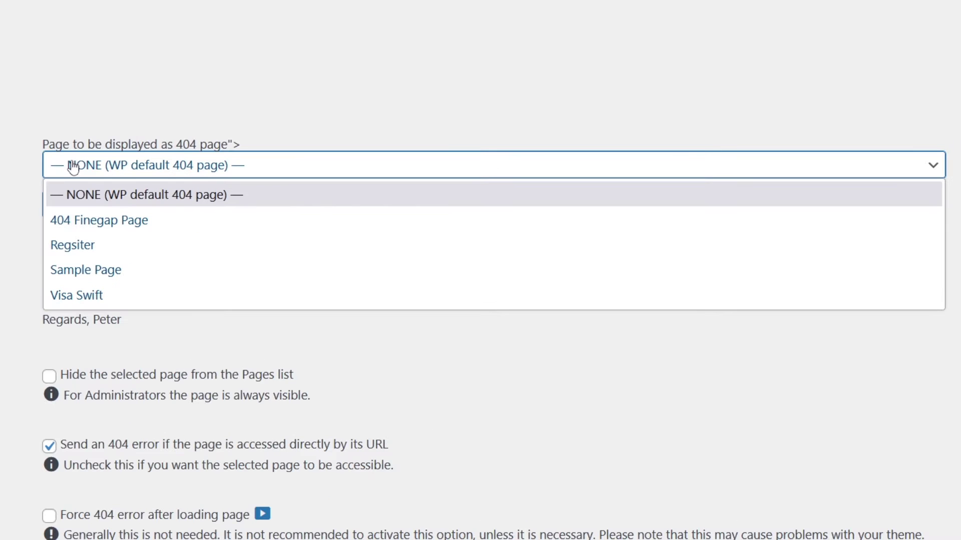
click(72, 227)
scroll(123, 180, down, 8)
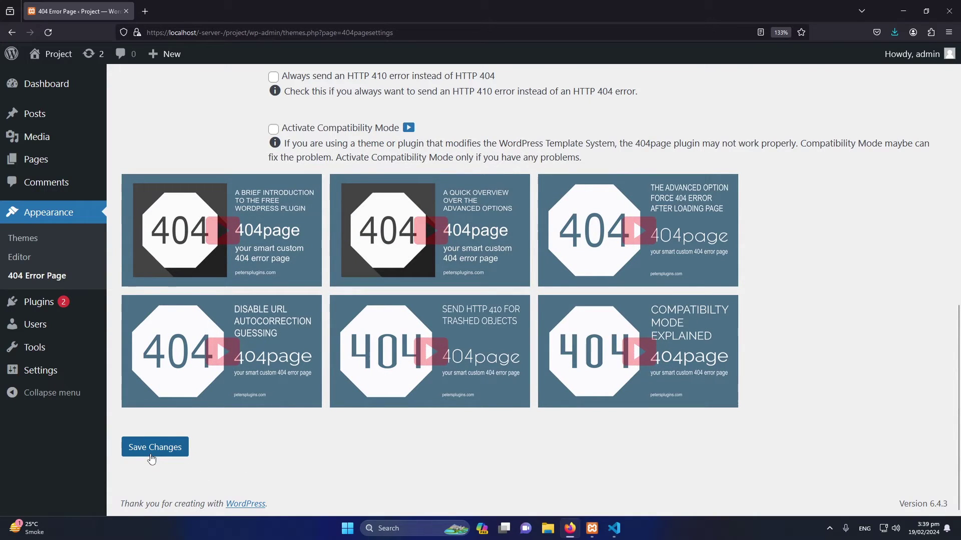
click(152, 448)
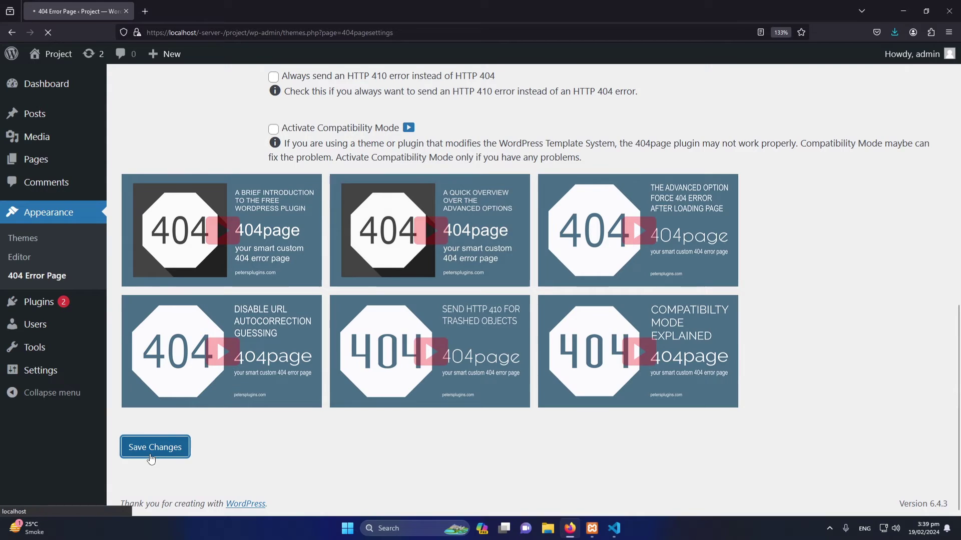
Open the site front end and load a made-up 'page-exists' address.
click(50, 54)
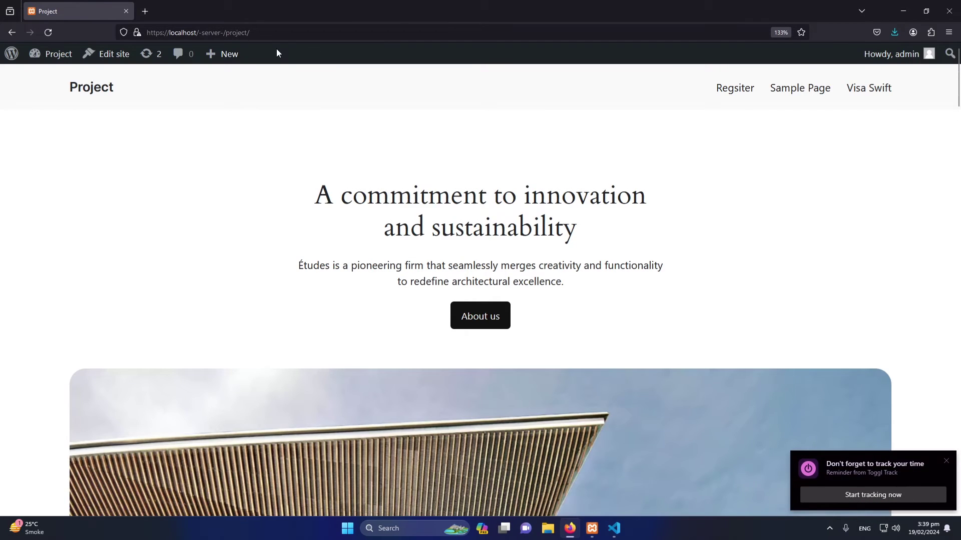
click(268, 33)
click(268, 36)
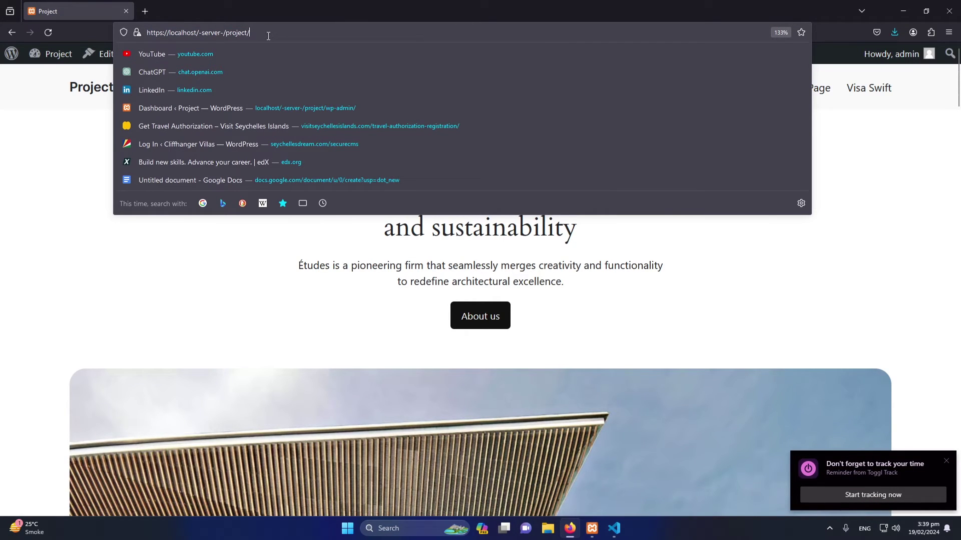
text(page-exists)
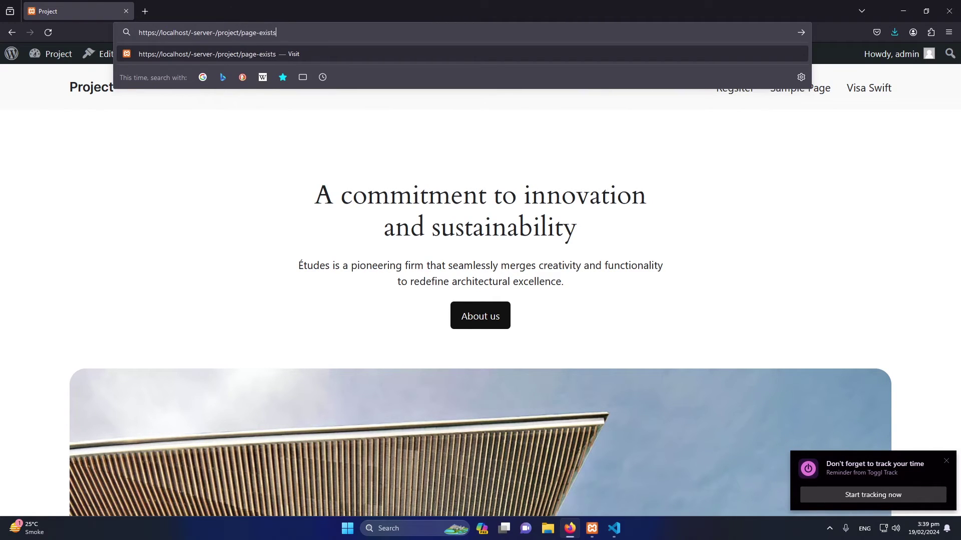
key(Return)
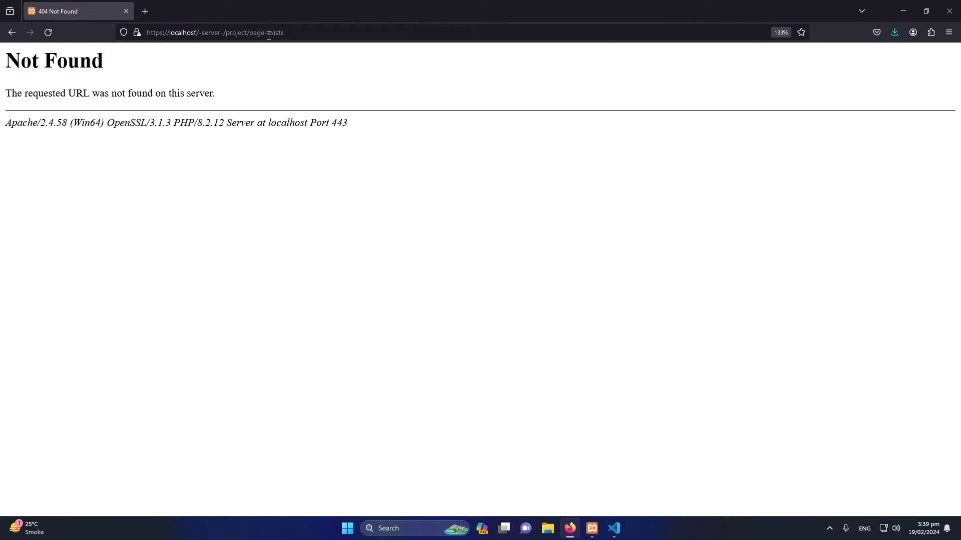
Return to the Sample Page and change its page_id from 2 to 45 to show the custom 404 page.
key(alt+Left)
click(311, 28)
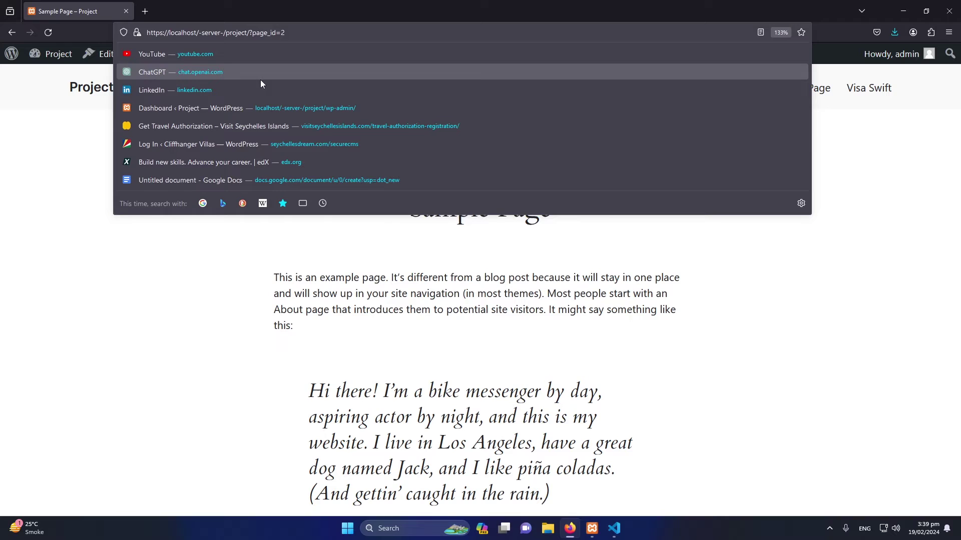
click(68, 157)
drag(599, 205, 435, 207)
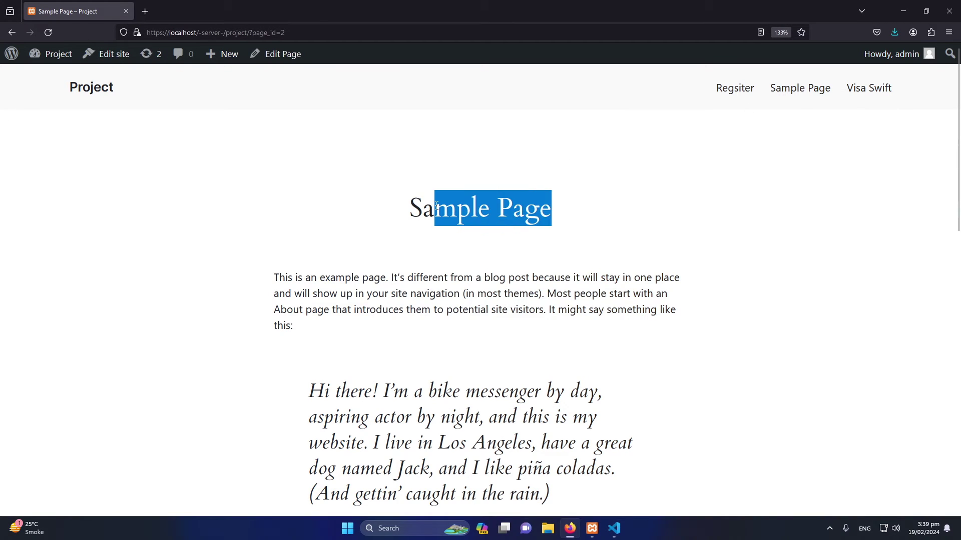
click(319, 33)
click(320, 32)
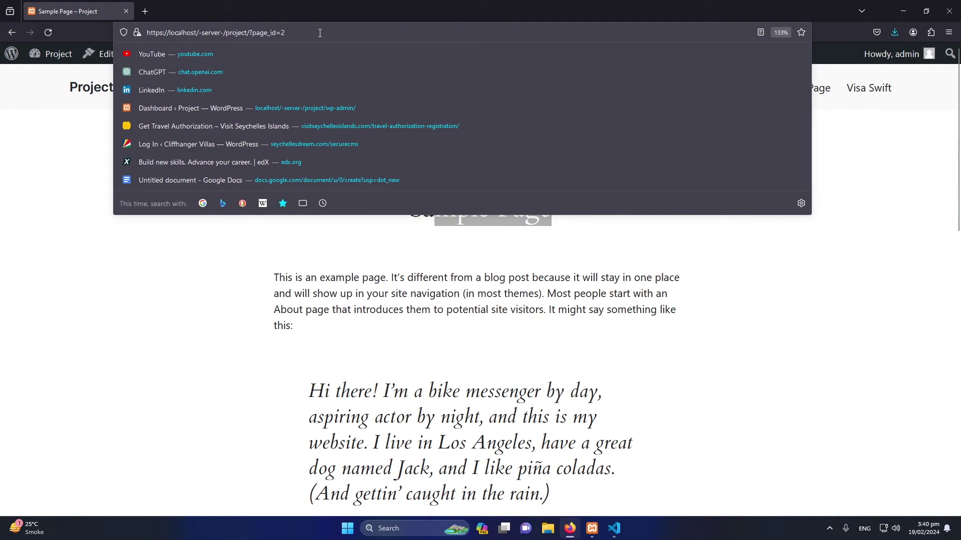
key(BackSpace)
text(45)
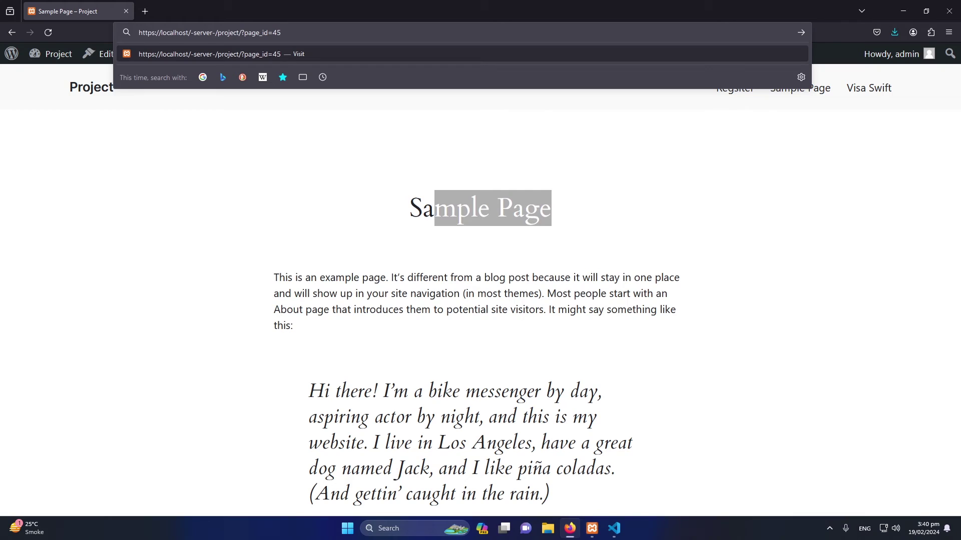
key(Return)
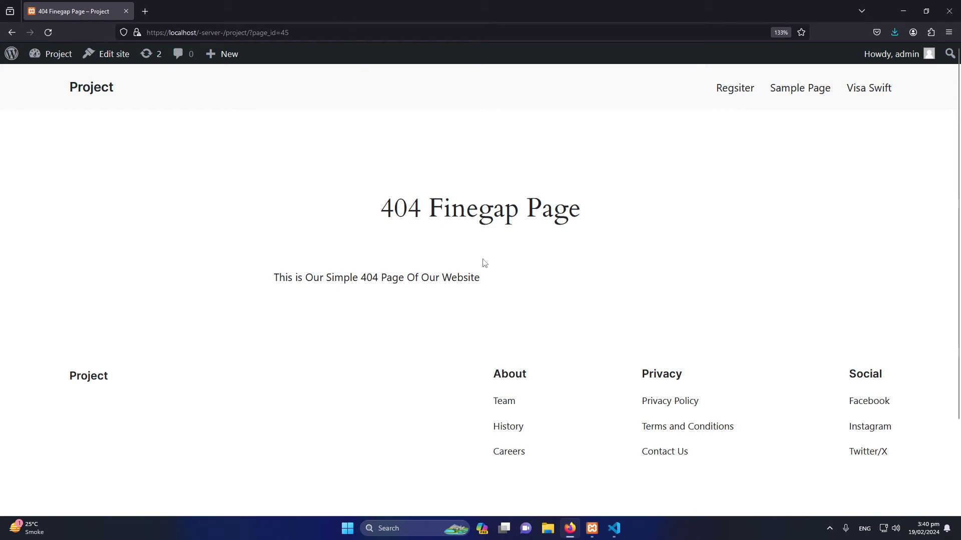
drag(483, 264, 488, 286)
click(426, 250)
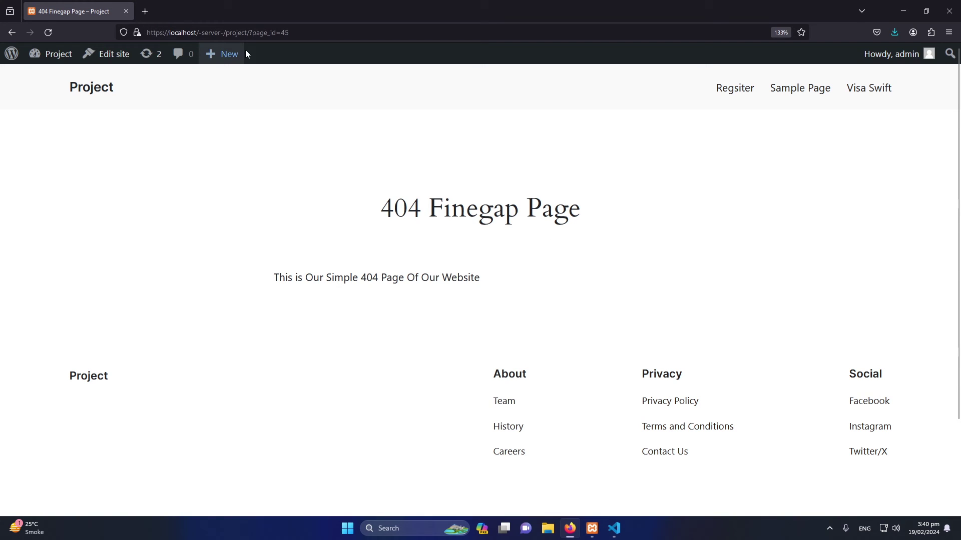
double_click(257, 33)
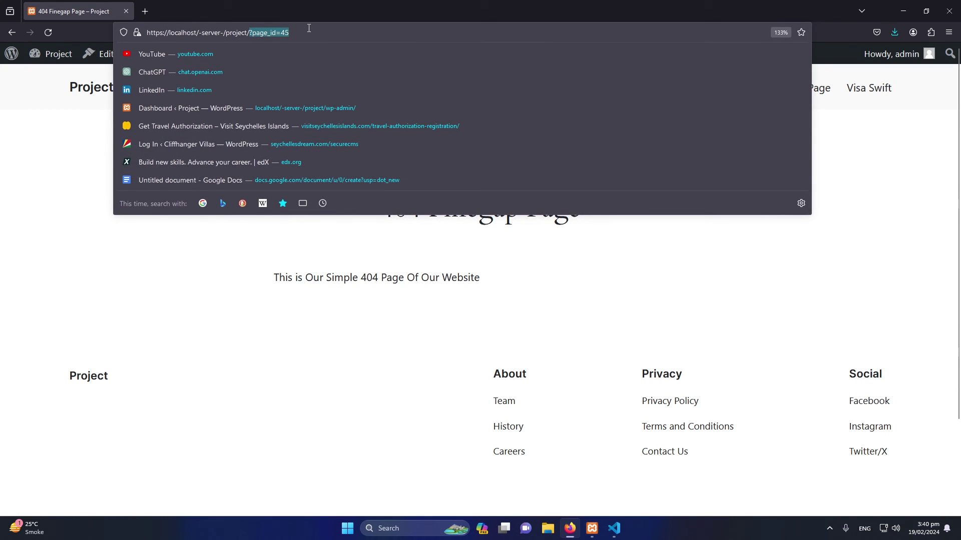
click(309, 28)
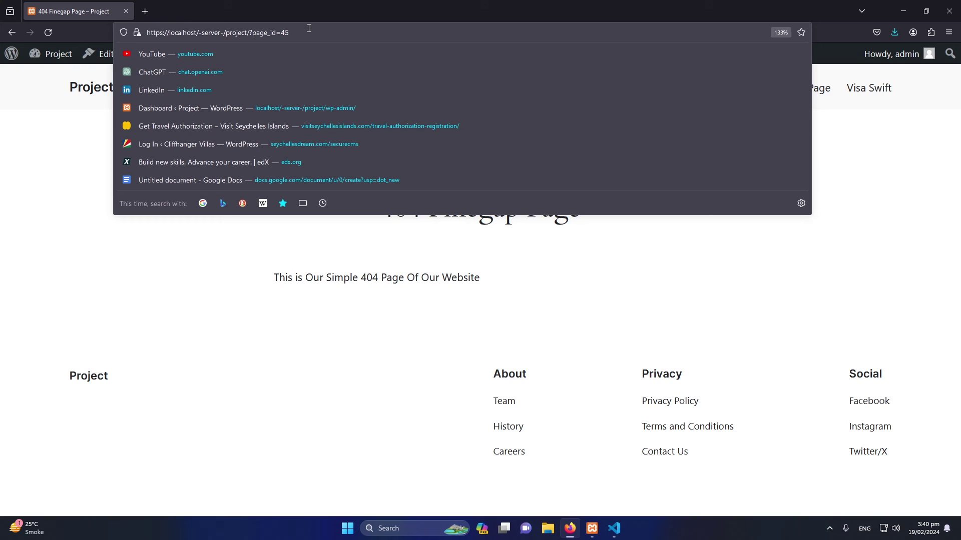